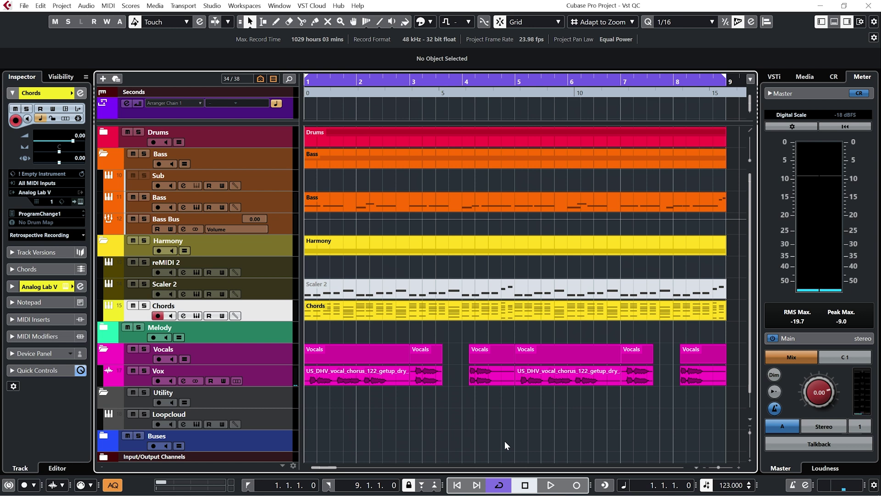
Expand the Analog Lab V slot's quick controls in the VSTi rack and open its plug-in window
click(779, 76)
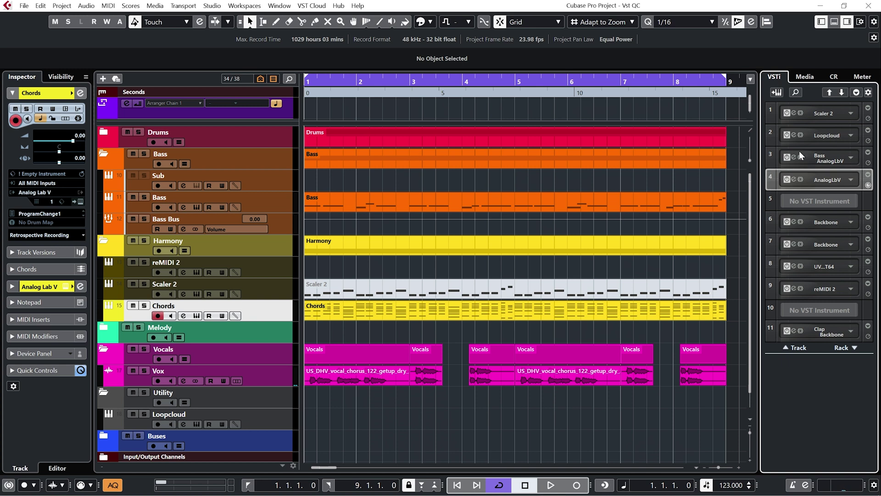
click(868, 176)
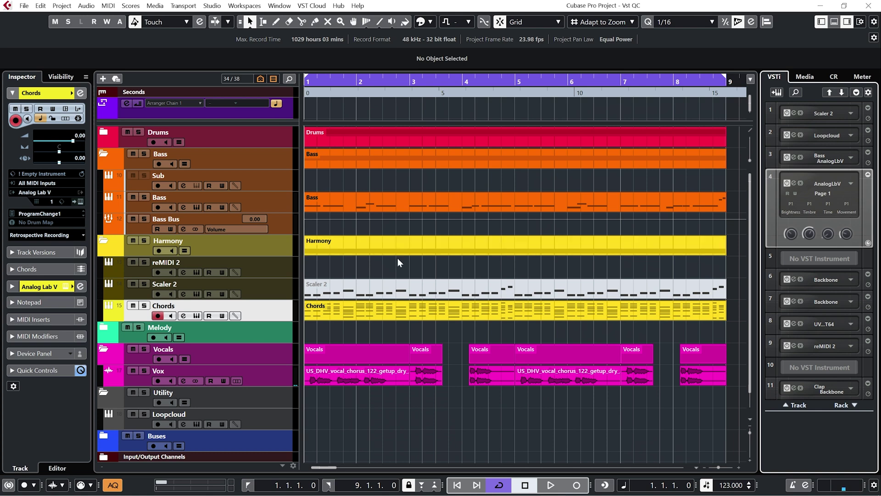
click(197, 316)
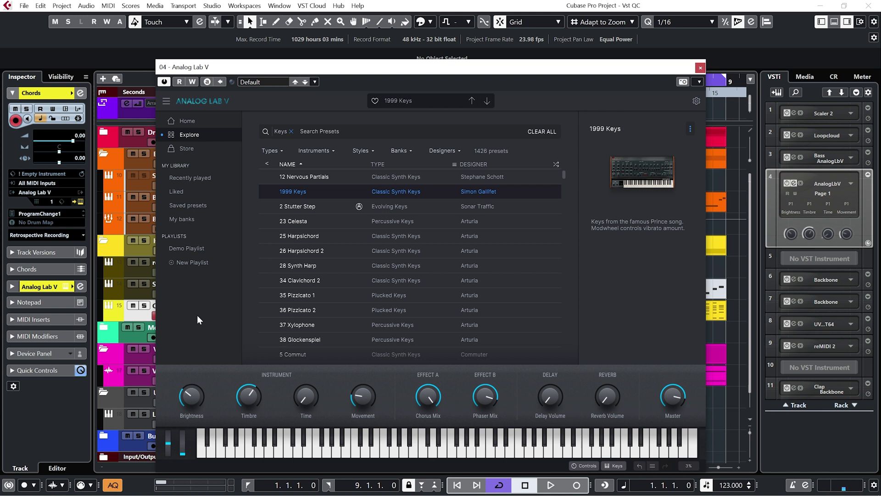
Nudge the Analog Lab V Timbre quick control upward
click(792, 233)
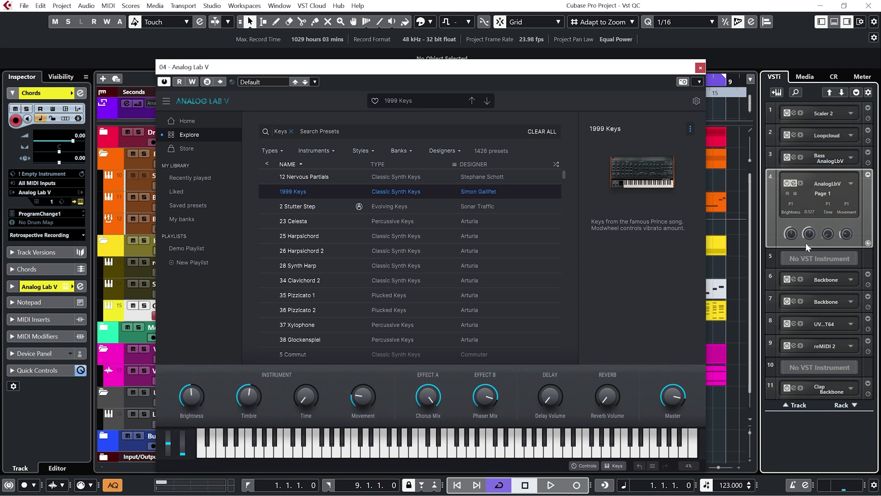
mouse_move(828, 233)
scroll(811, 233, up, 3)
Close the Analog Lab V window and show VST Quick Controls in Studio Setup
click(700, 67)
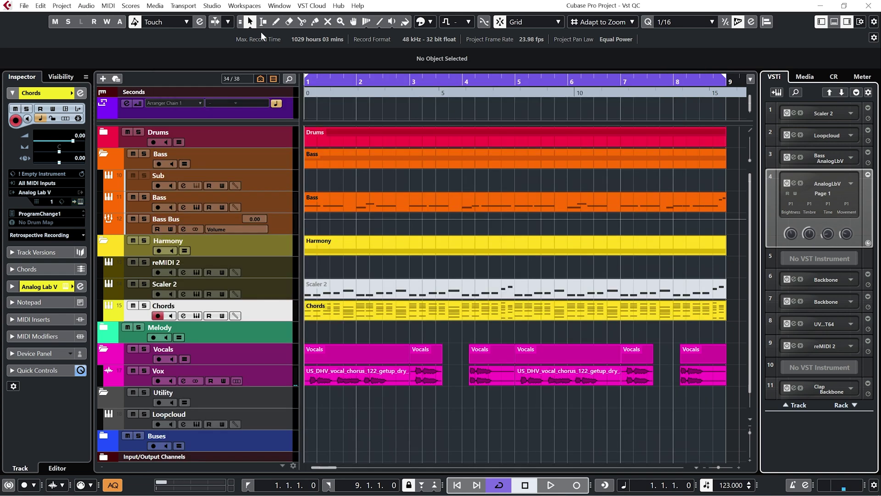
click(223, 7)
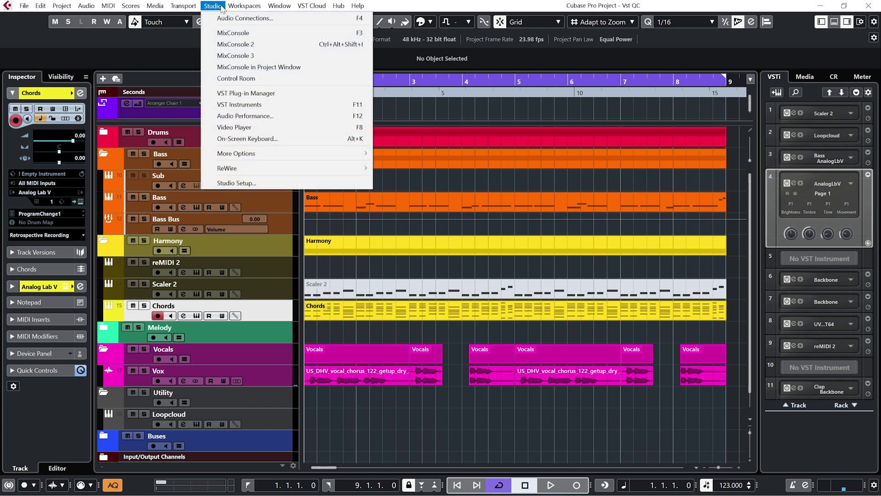
click(246, 183)
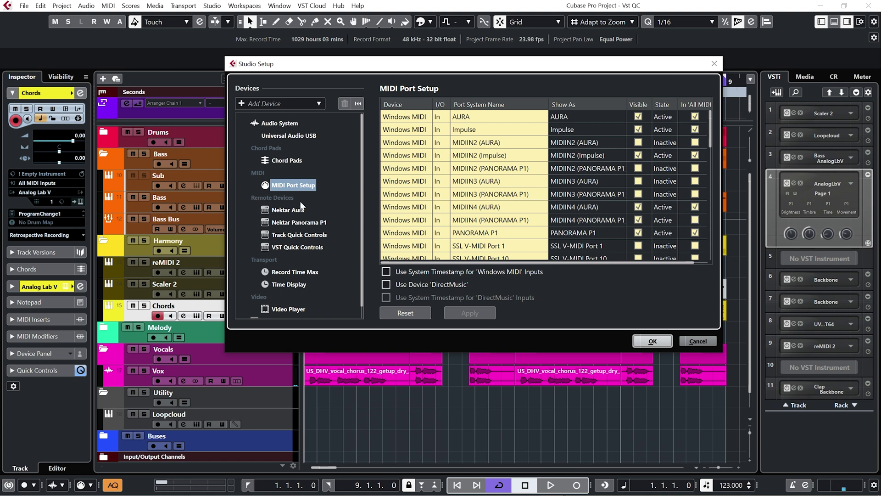
click(310, 248)
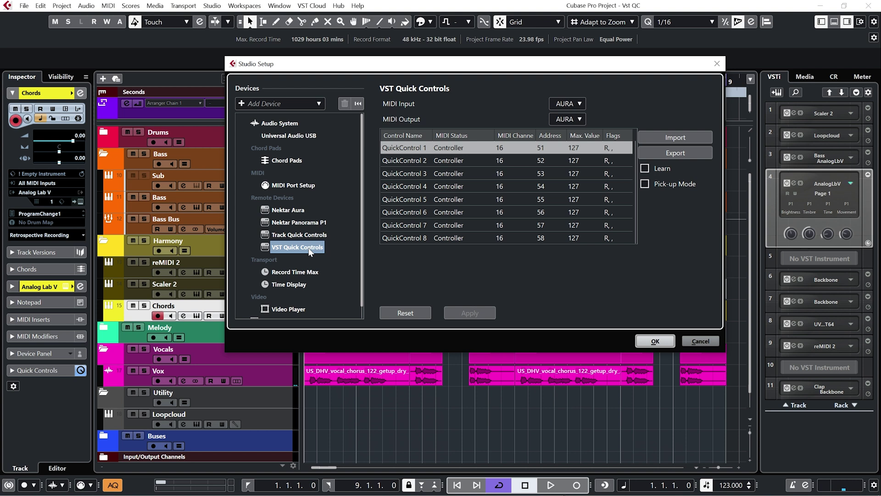
Confirm AURA as both the MIDI input and MIDI output for VST Quick Controls
click(579, 104)
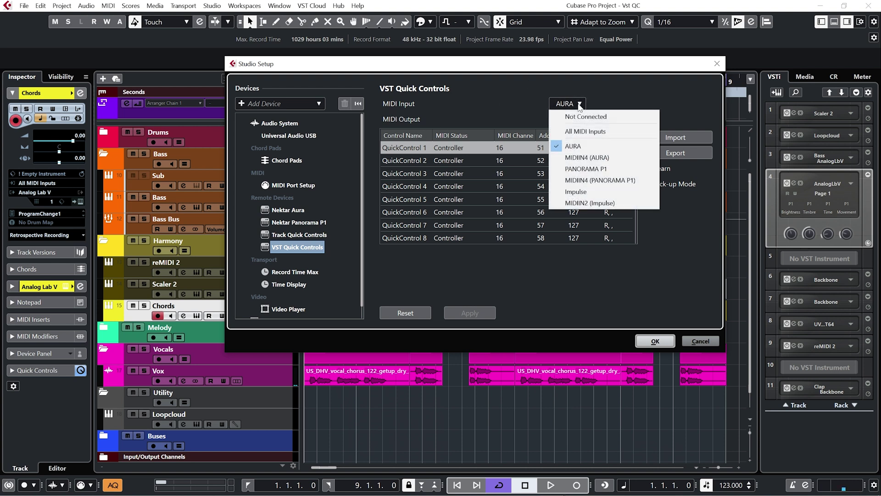
click(579, 144)
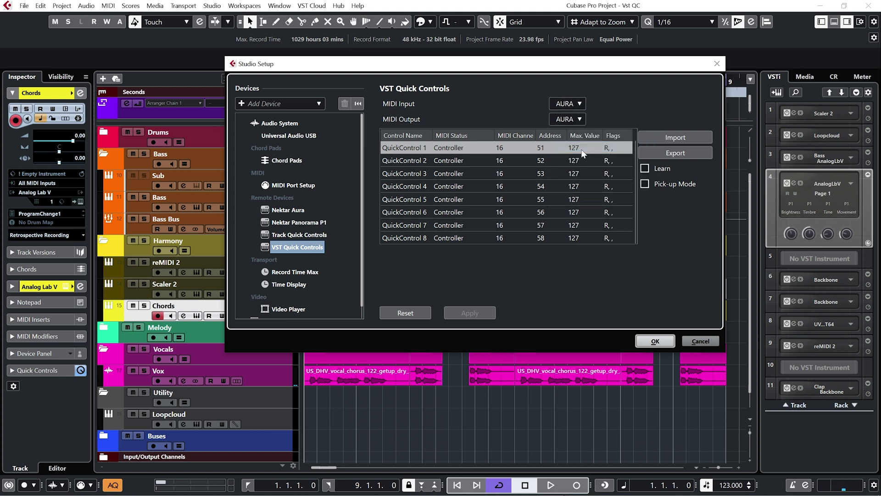
click(577, 120)
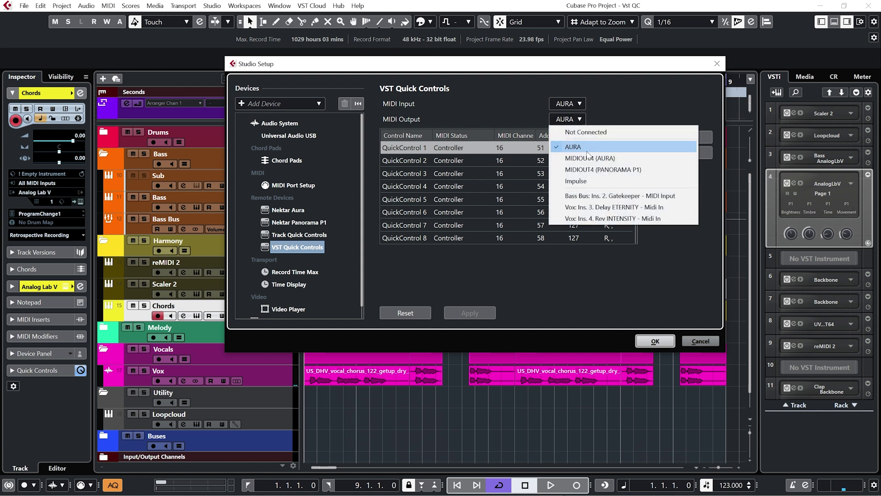
click(588, 152)
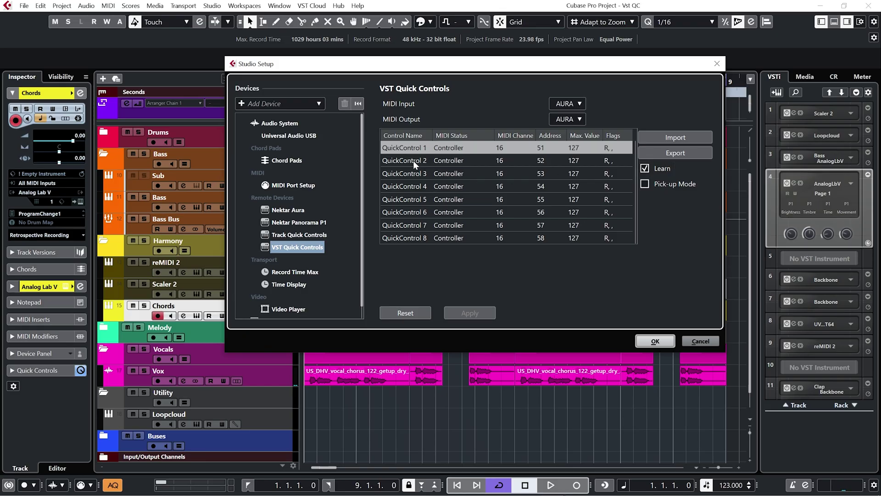
Select the QuickControl 2 row, then close Studio Setup to return to the project
click(414, 160)
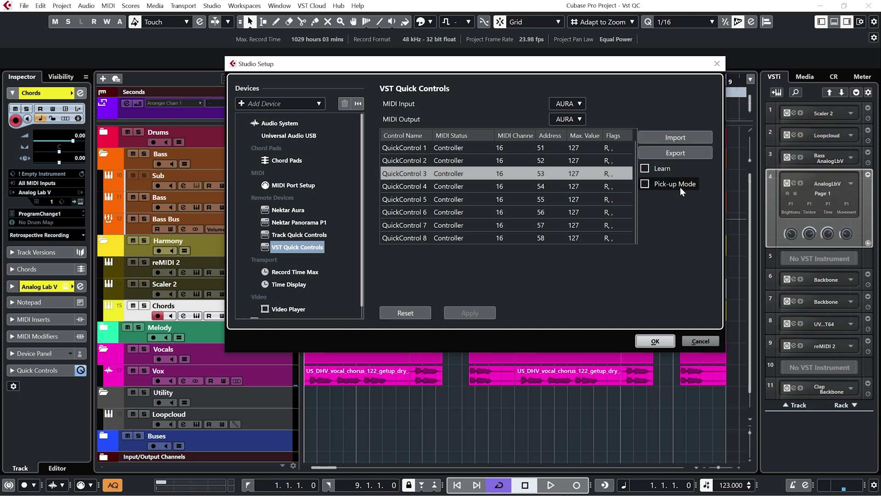
key(Return)
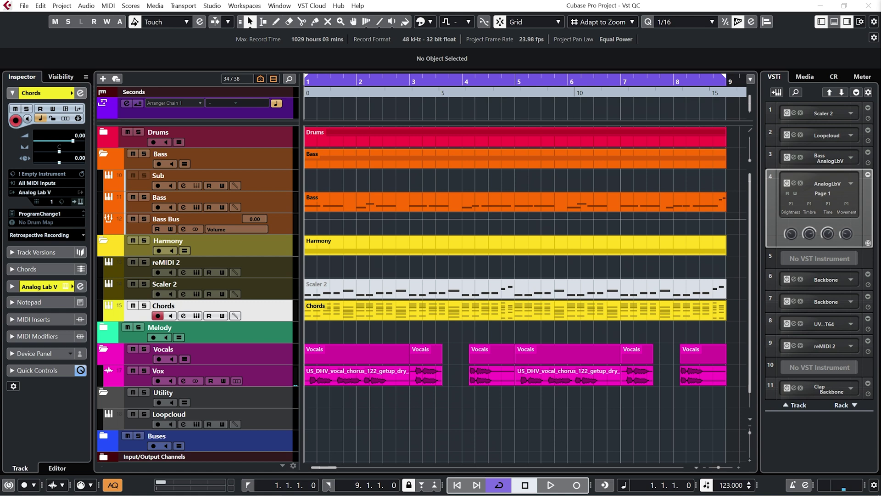
Add a HALion Sonic SE instrument track from the track list
right_click(283, 97)
mouse_move(443, 103)
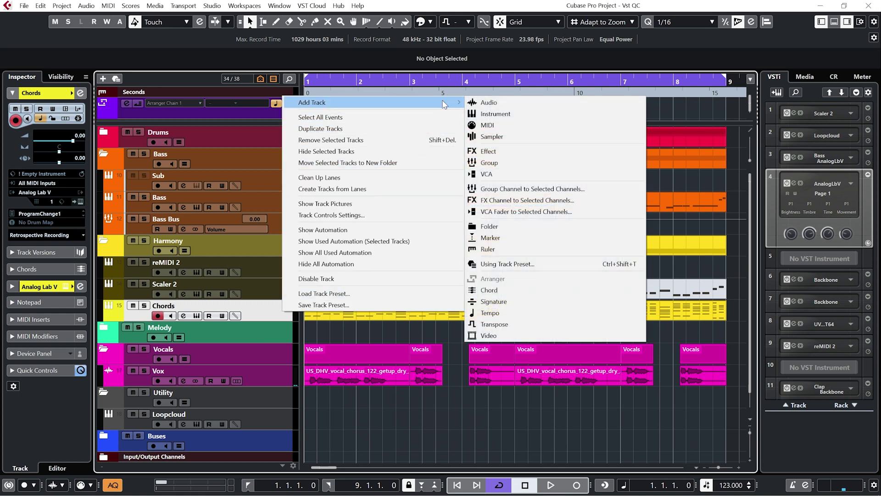
click(529, 114)
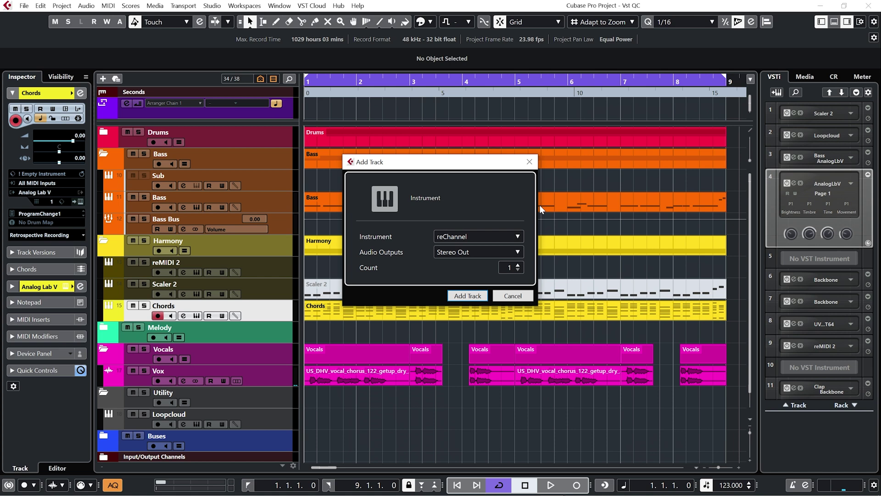
click(496, 236)
click(370, 352)
click(421, 394)
click(467, 296)
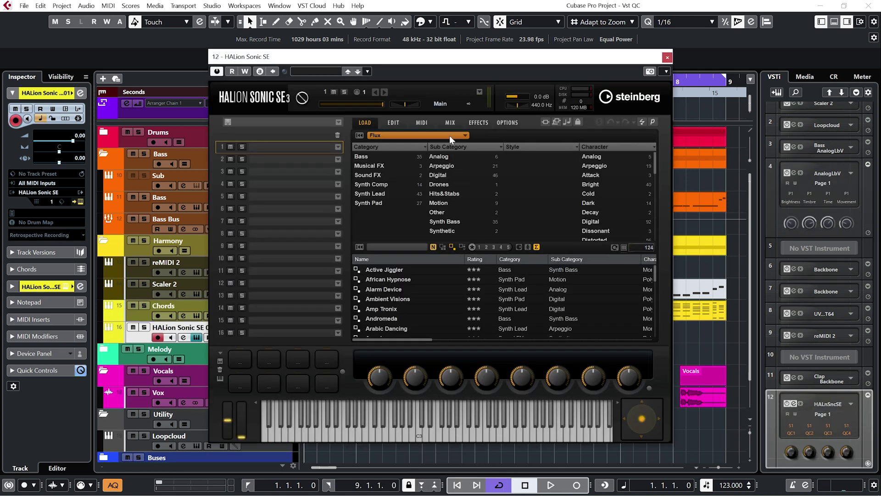
Load the Synth Comp preset 'A Difficult Phase' from all instrument sets into slot 1
click(450, 136)
click(373, 174)
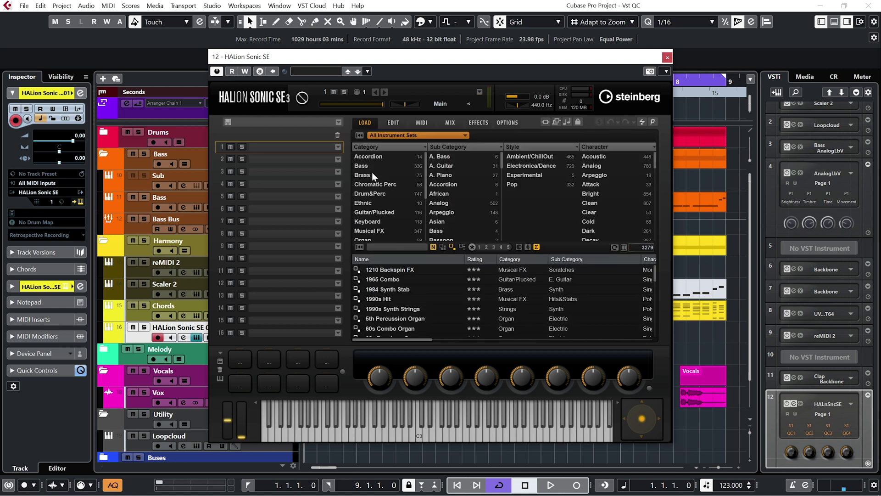
drag(426, 169, 425, 214)
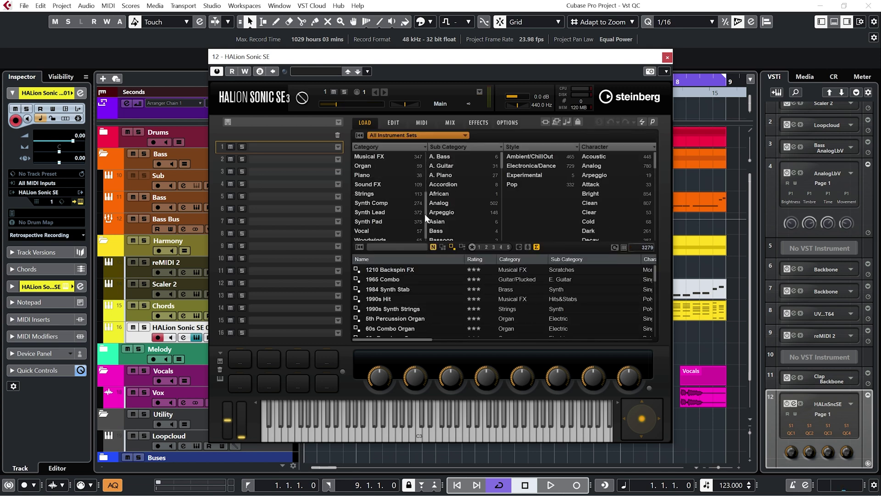
click(384, 203)
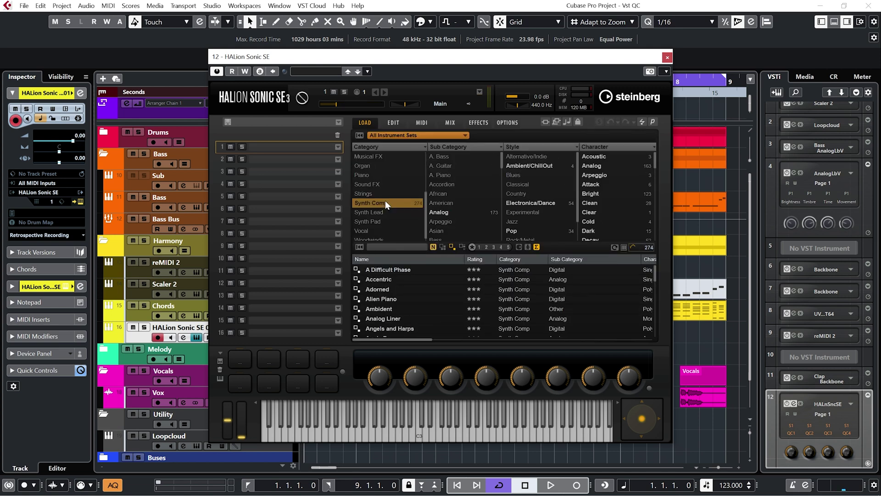
click(394, 270)
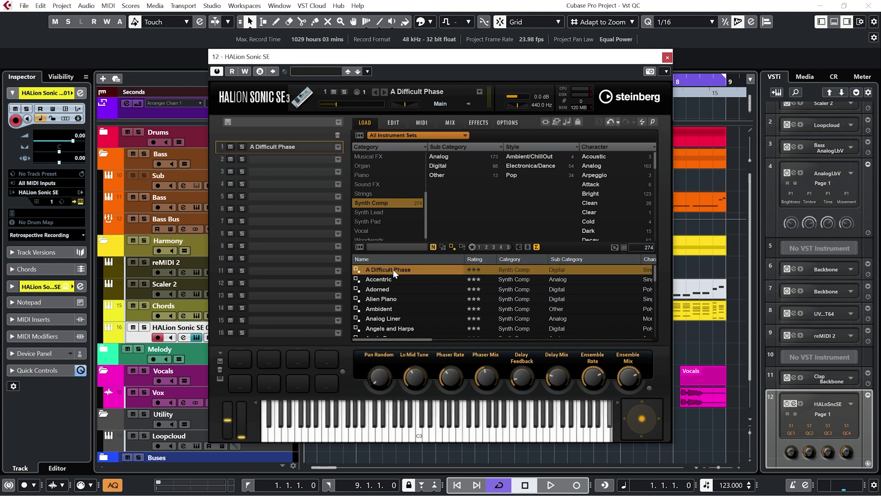
click(868, 165)
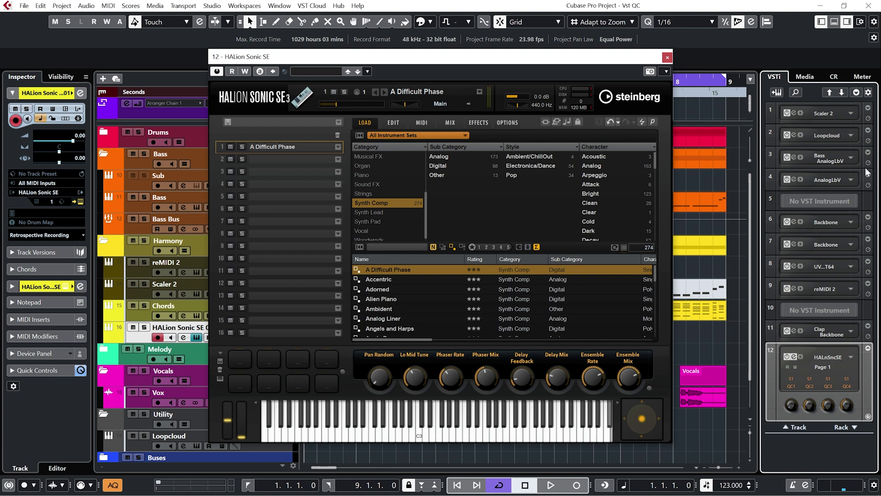
Open HALion Sonic SE's Remote Control Editor and remove every page except Page 1 (Automation 121–128)
right_click(853, 369)
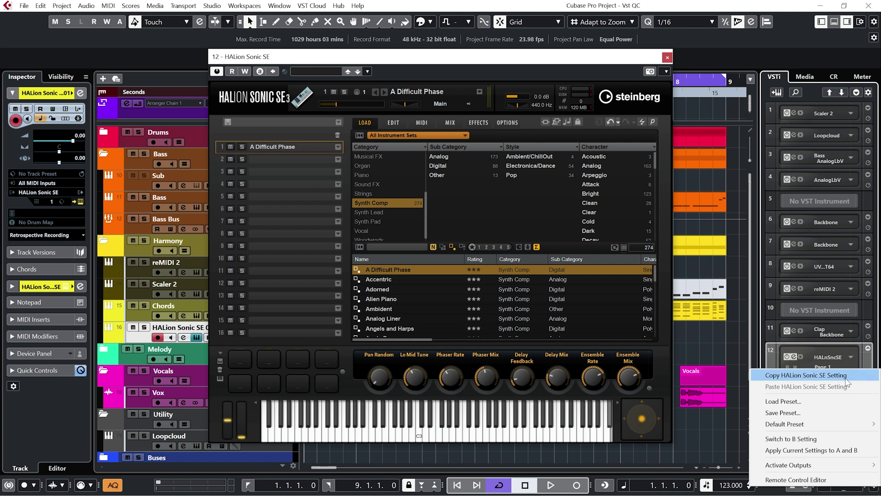
click(840, 482)
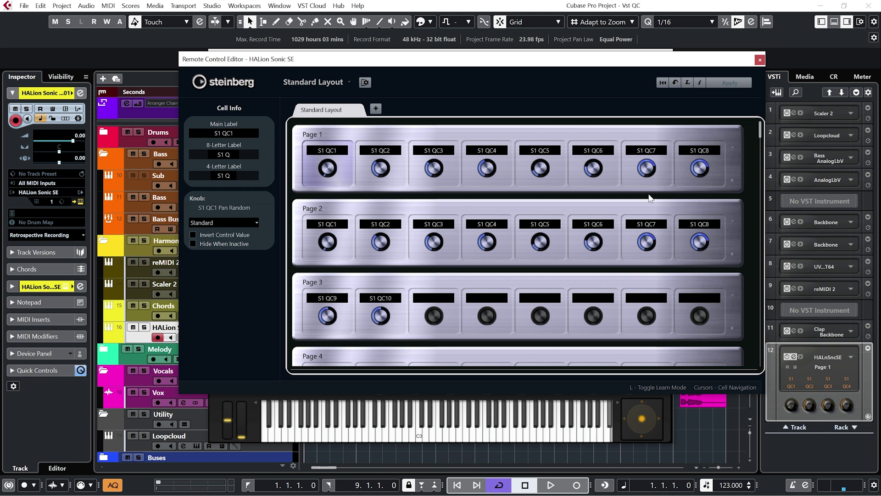
click(732, 147)
click(733, 148)
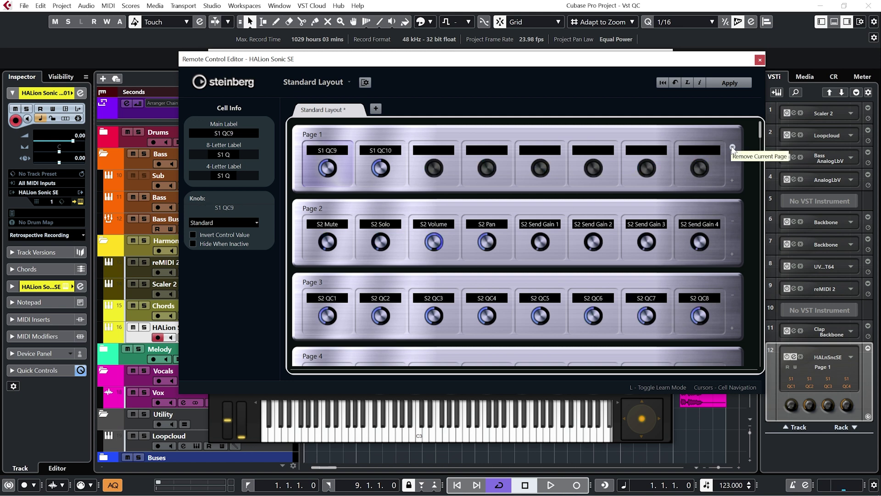
click(733, 148)
click(733, 148)
click(732, 147)
click(732, 148)
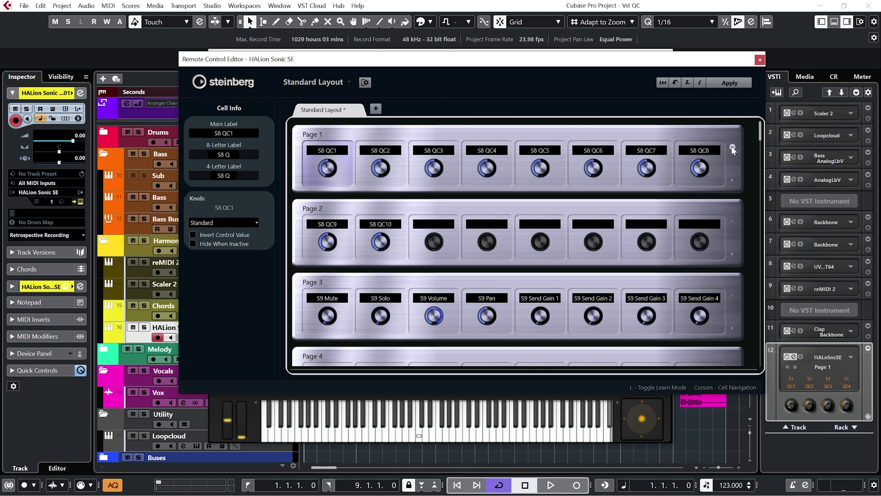
click(733, 148)
click(732, 148)
click(733, 148)
click(733, 148)
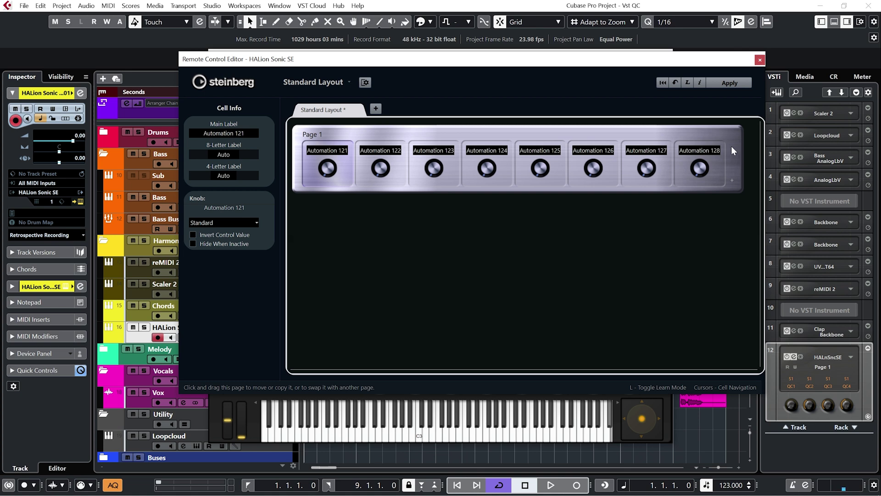
click(793, 356)
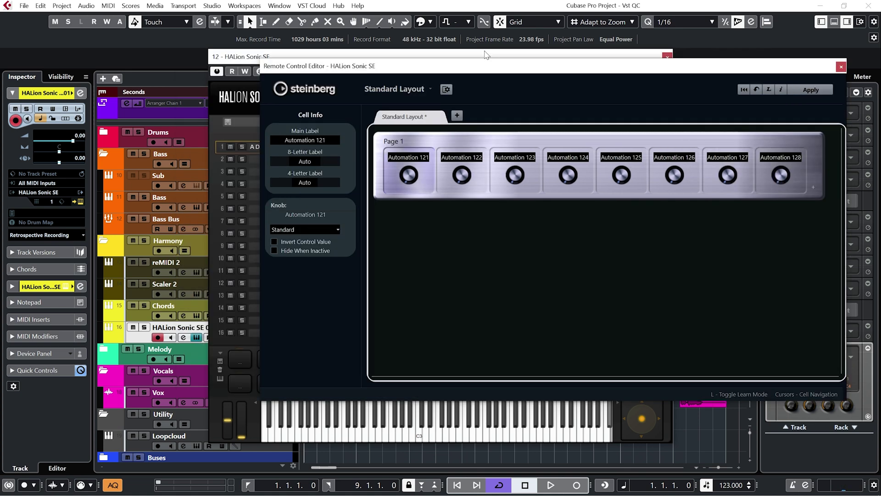
Place HALion and the editor side by side, enable Learn, and map Pan Random to cell 1
drag(453, 46, 247, 97)
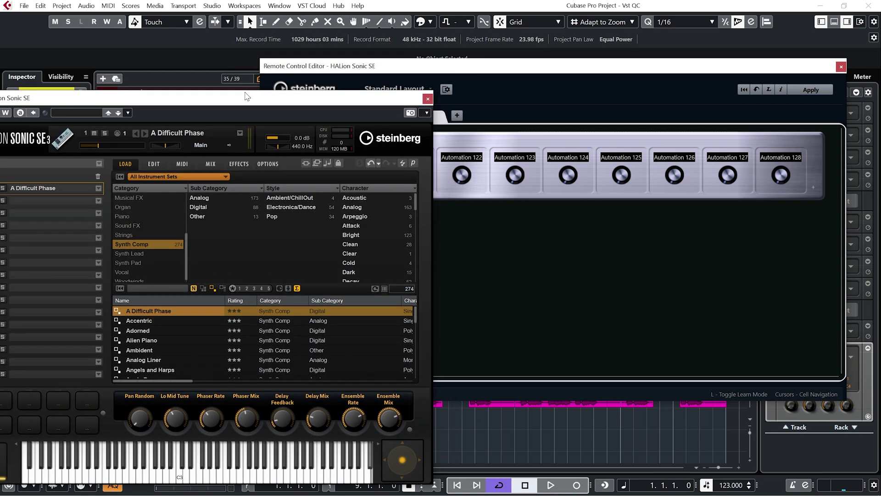
drag(481, 68, 502, 25)
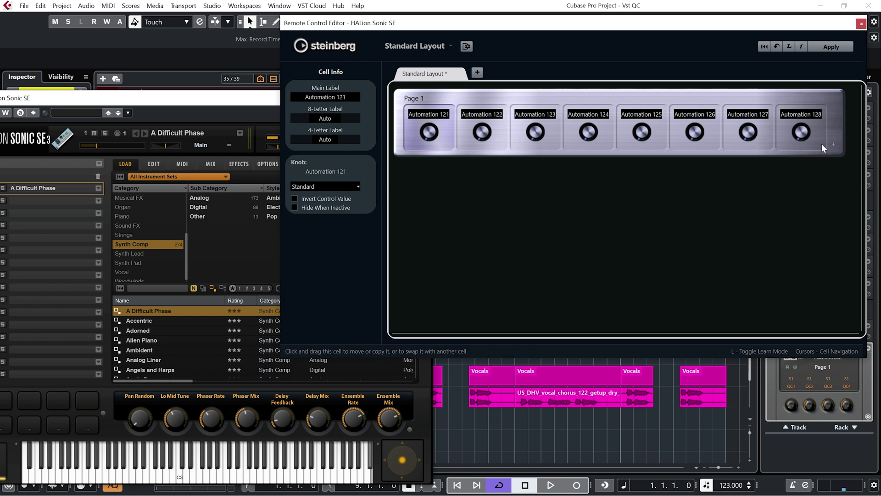
click(789, 48)
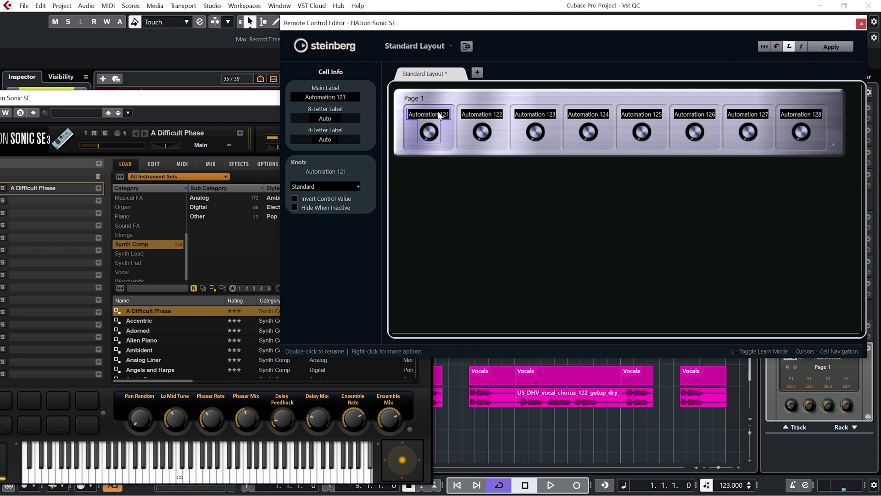
click(141, 412)
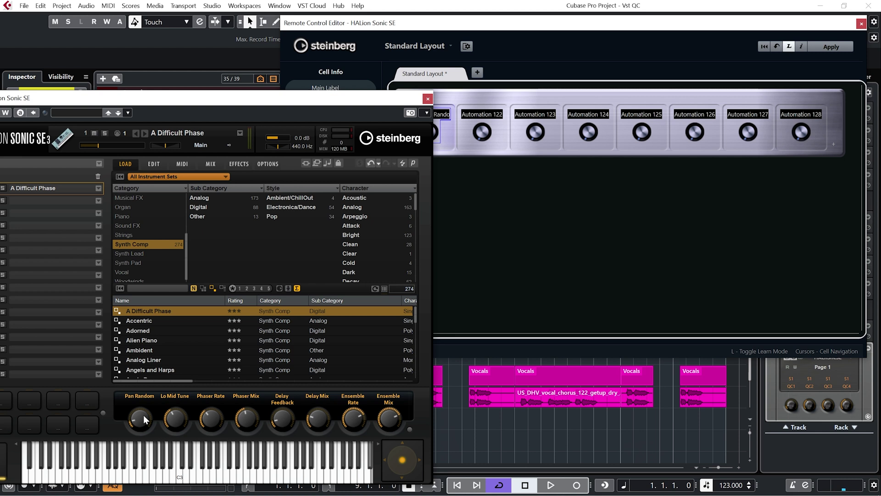
Map Lo Mid Tune, Phaser Rate and Phaser Mix to cells 2–4
click(483, 133)
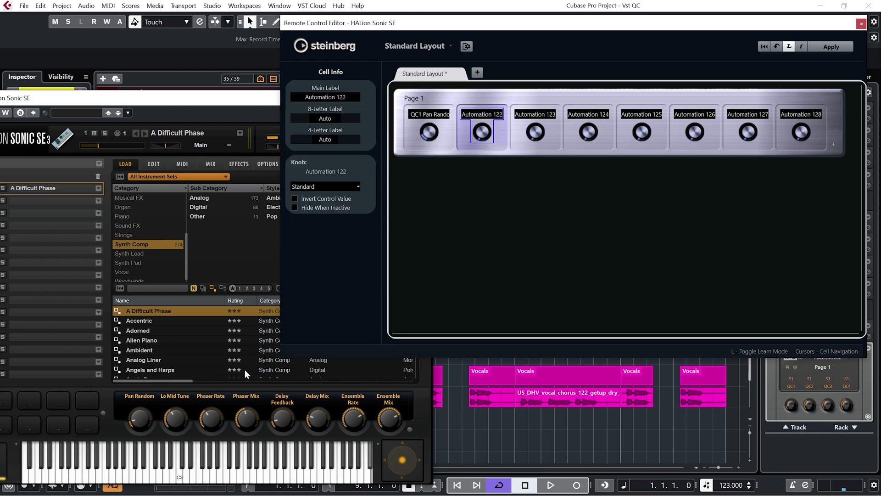
click(180, 416)
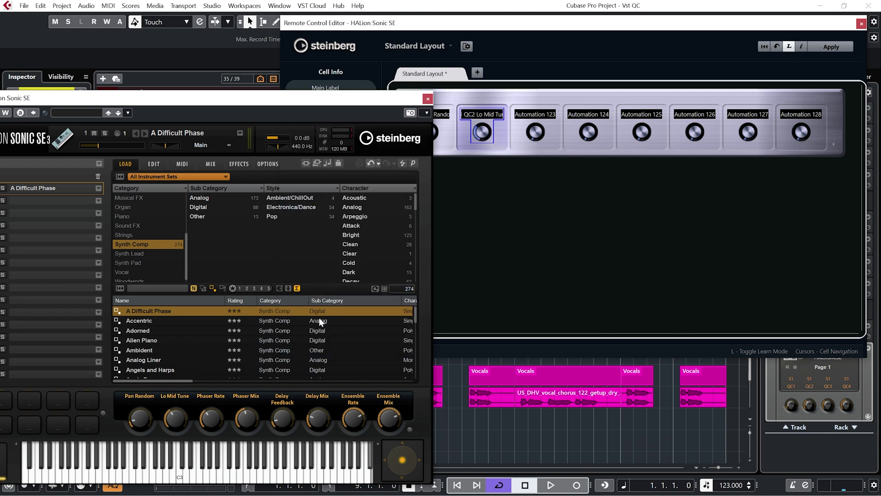
click(541, 131)
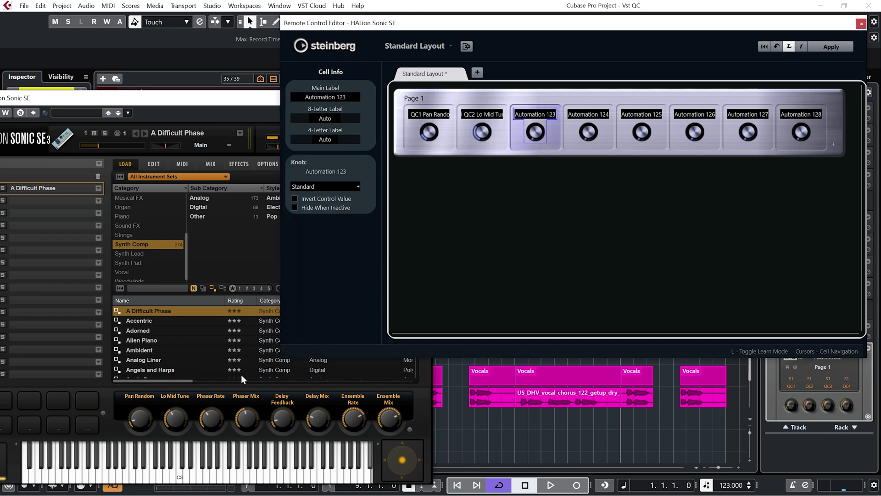
click(210, 414)
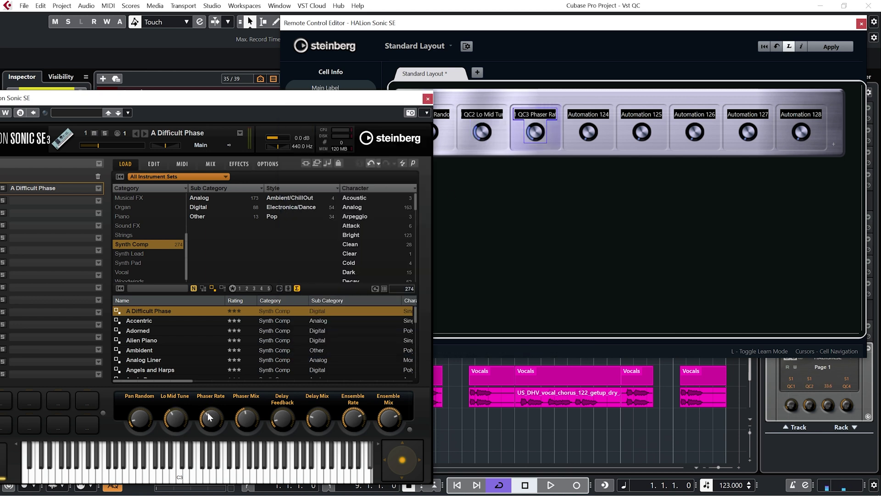
click(590, 135)
click(248, 414)
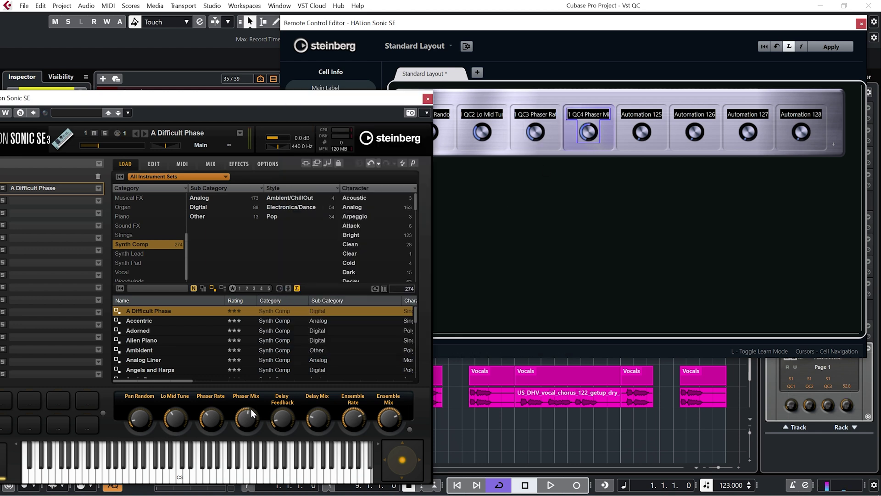
Map Delay Feedback, Delay Mix, Ensemble Rate and Ensemble Mix to cells 5–8
click(620, 140)
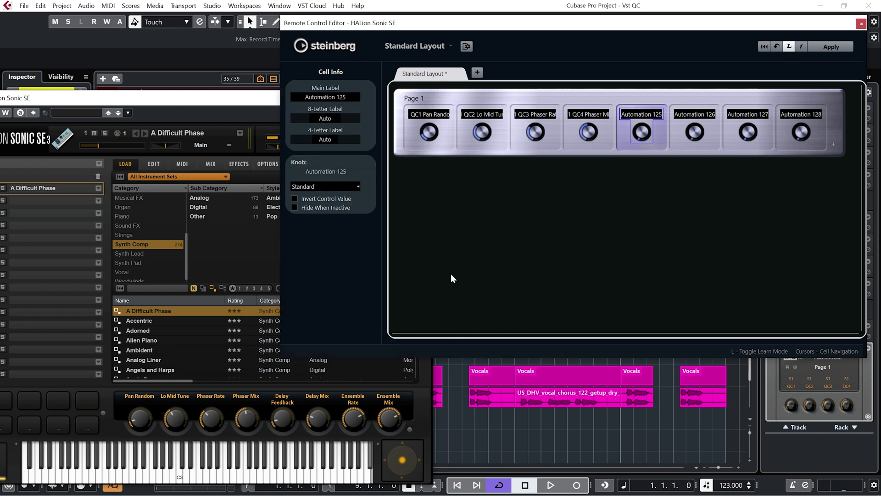
click(283, 413)
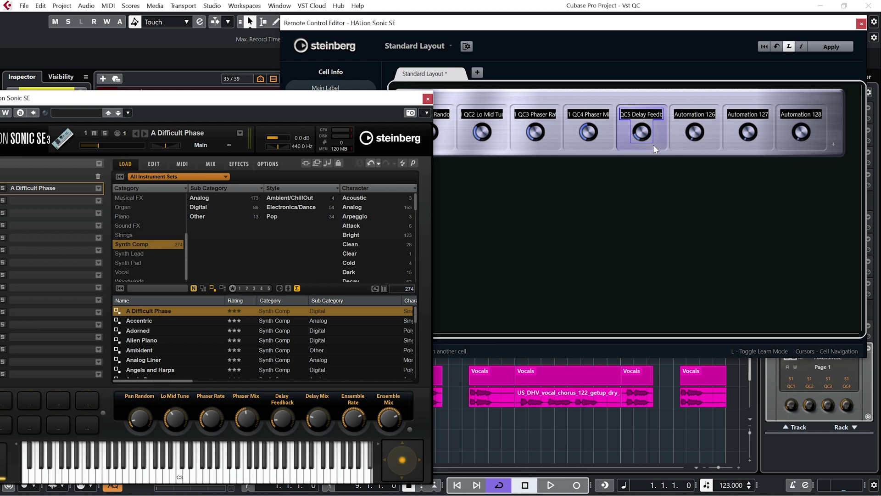
click(696, 133)
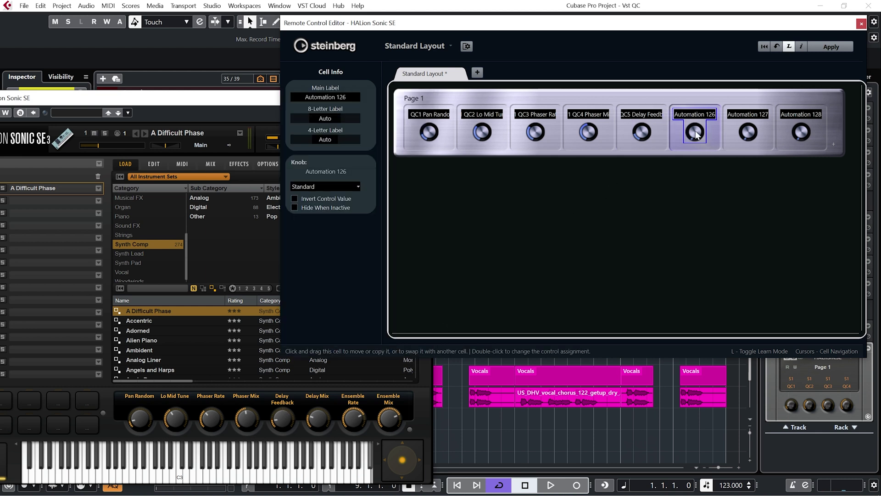
click(320, 417)
click(748, 133)
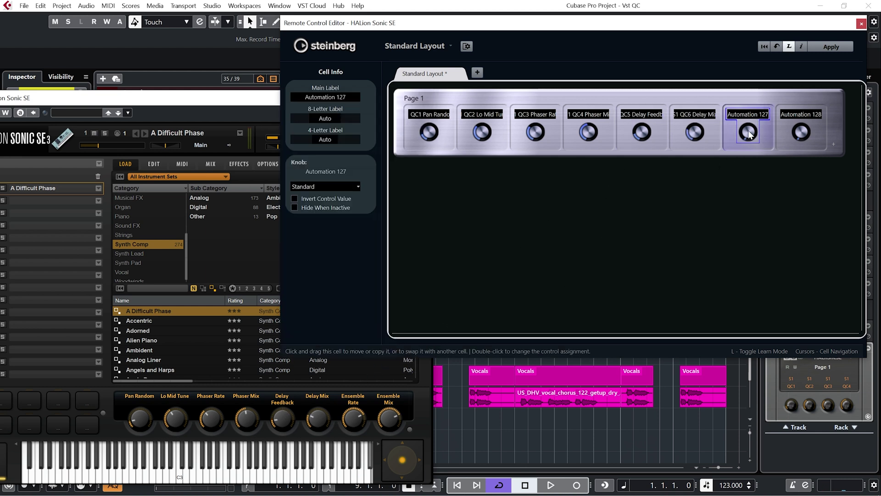
click(354, 417)
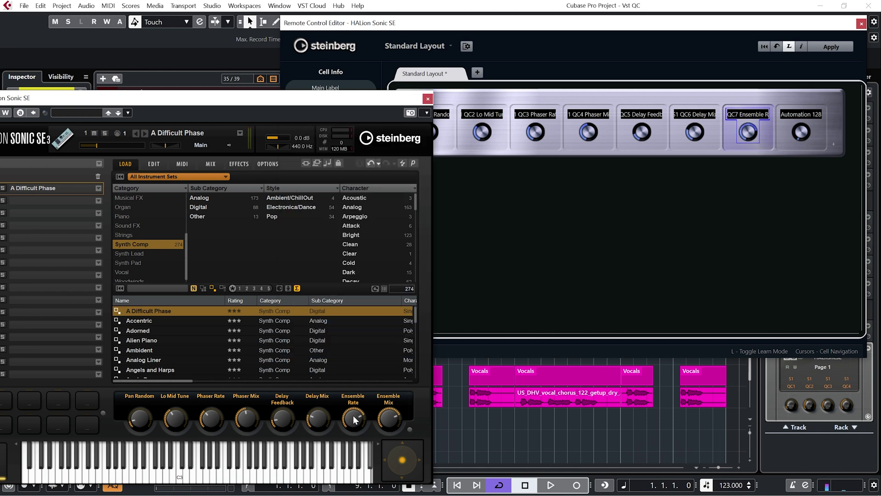
click(805, 133)
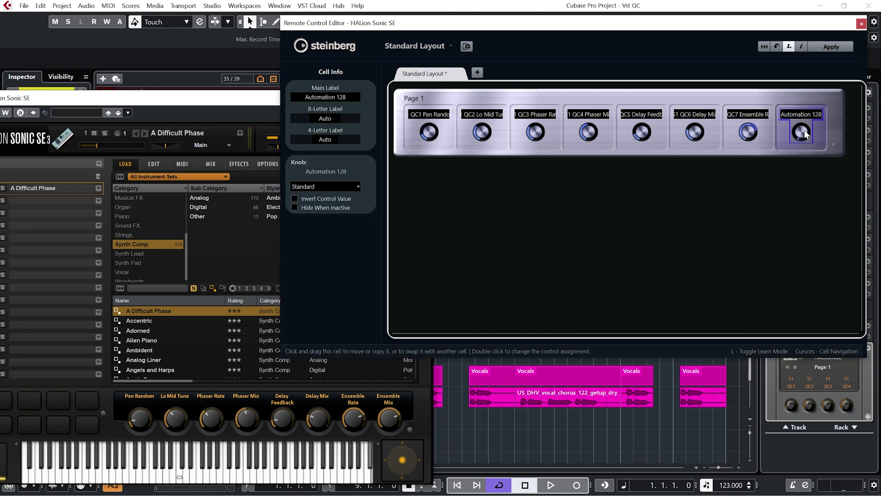
click(395, 420)
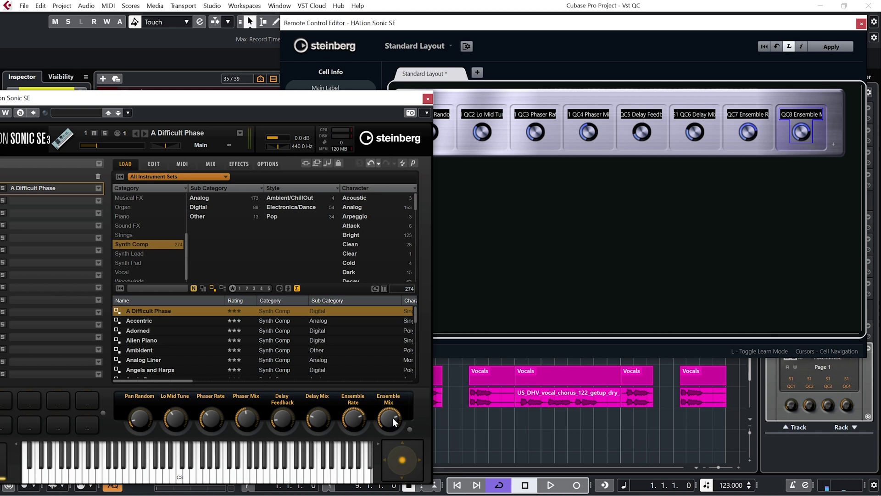
click(557, 246)
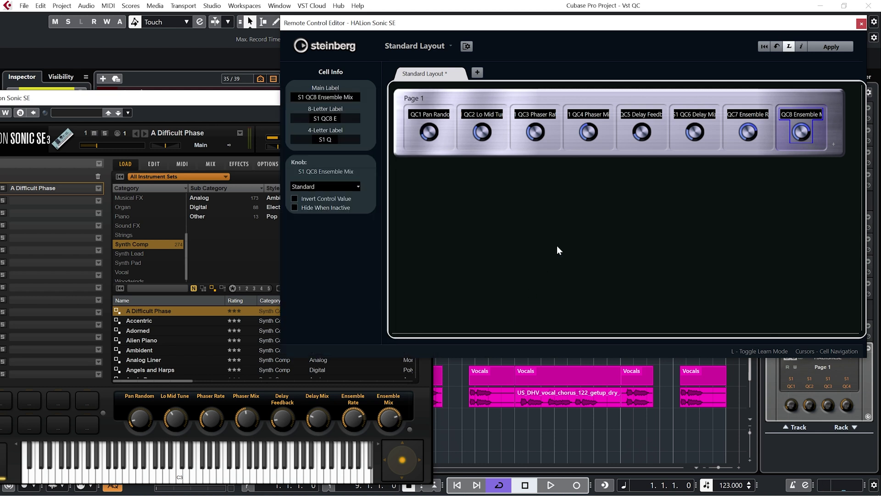
Rename the first four cells Macros 1 through Macros 4
click(440, 115)
double_click(441, 116)
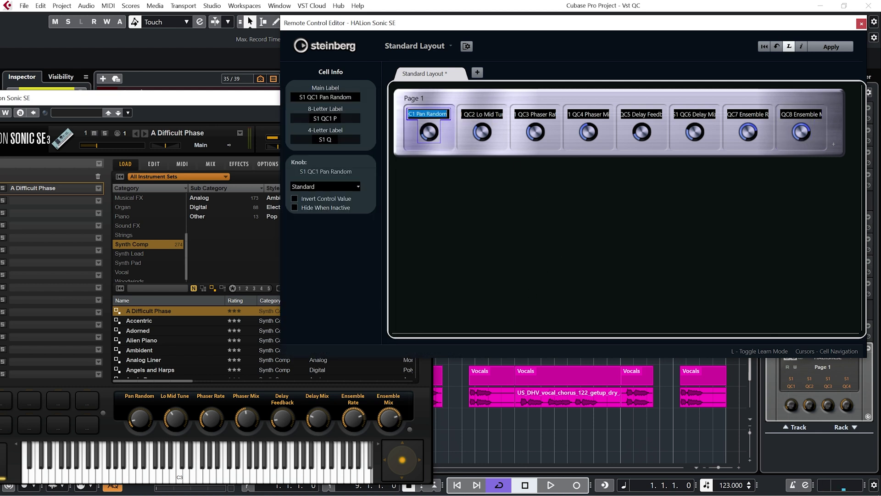
text(Macros 1Macros 2)
key(Tab)
text(Macros 3)
key(Tab)
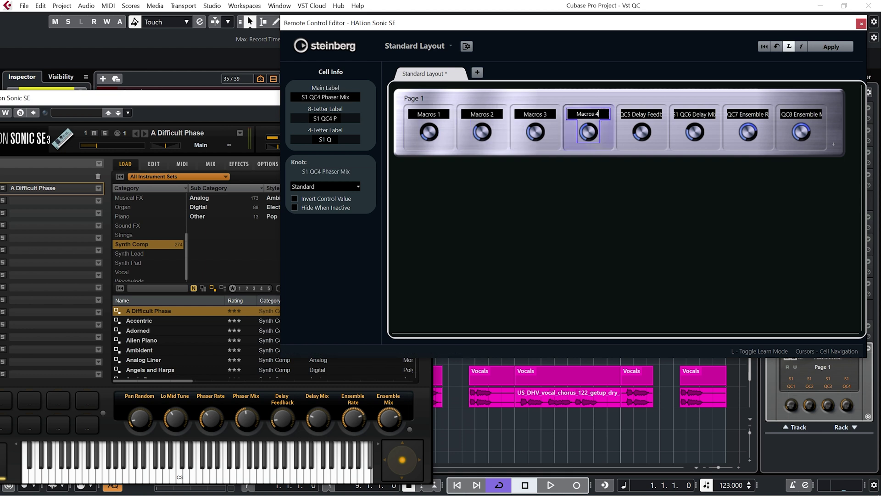
text(Macros 4)
key(Tab)
Rename the remaining cells Macros 5 through Macros 8
text(Macros  5)
key(Tab)
text(Macros 6)
key(Tab)
text(Macros 7)
key(Tab)
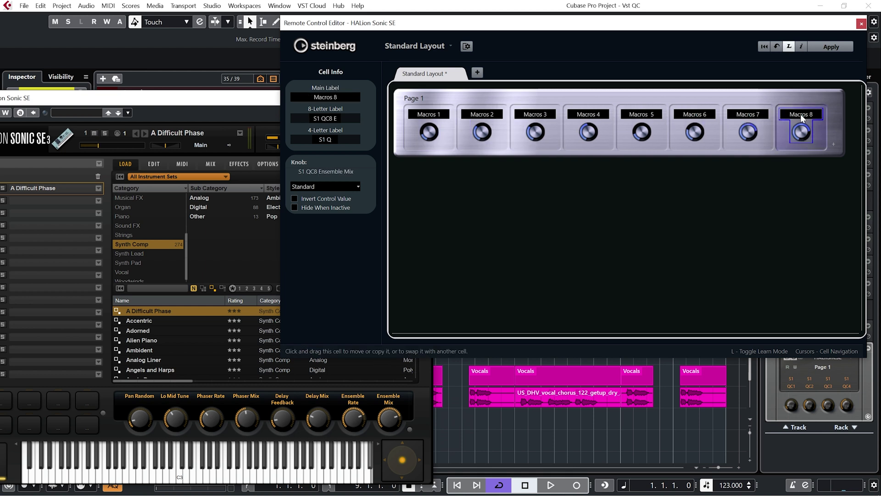
text(Macros 8)
key(Return)
Turn off Learn, apply the renamed layout, and close the Remote Control Editor
click(789, 46)
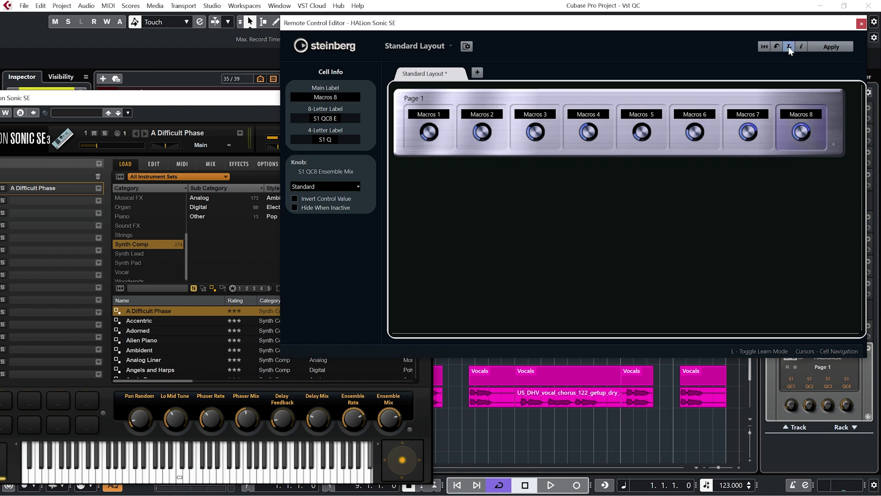
click(833, 48)
key(Escape)
Close HALion Sonic SE, copy the Chords part onto HALion Sonic SE 01, and mute Chords
click(427, 99)
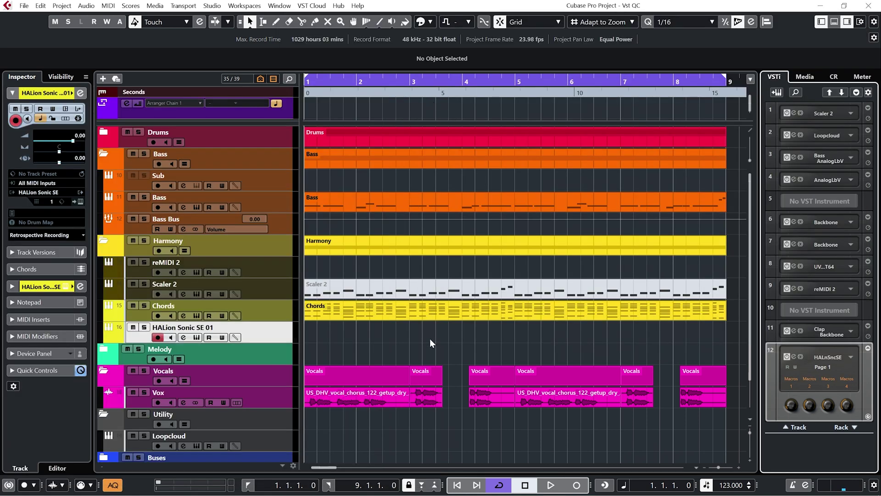
drag(417, 316, 413, 335)
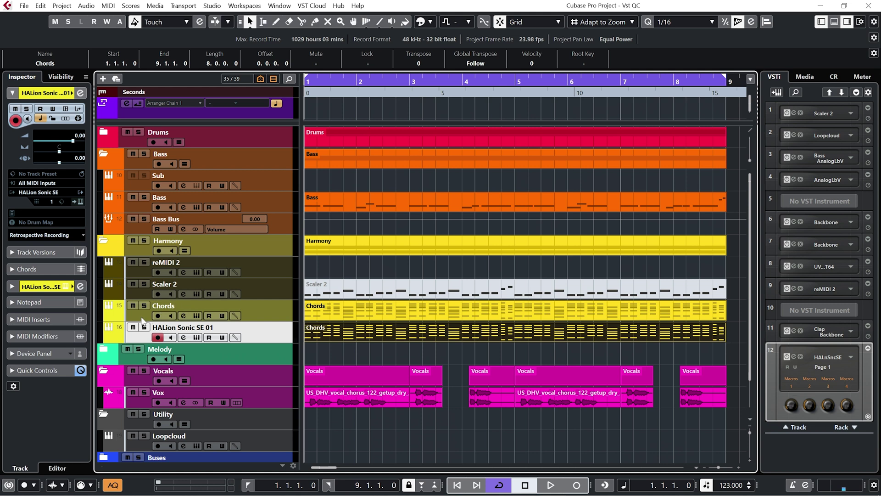
click(133, 305)
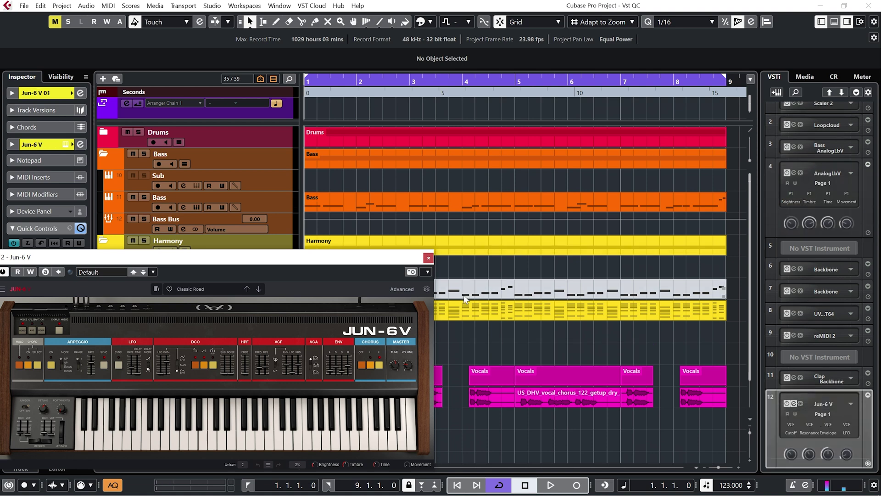
Move the Jun-6 V plug-in window toward the centre of the screen
drag(358, 264, 486, 89)
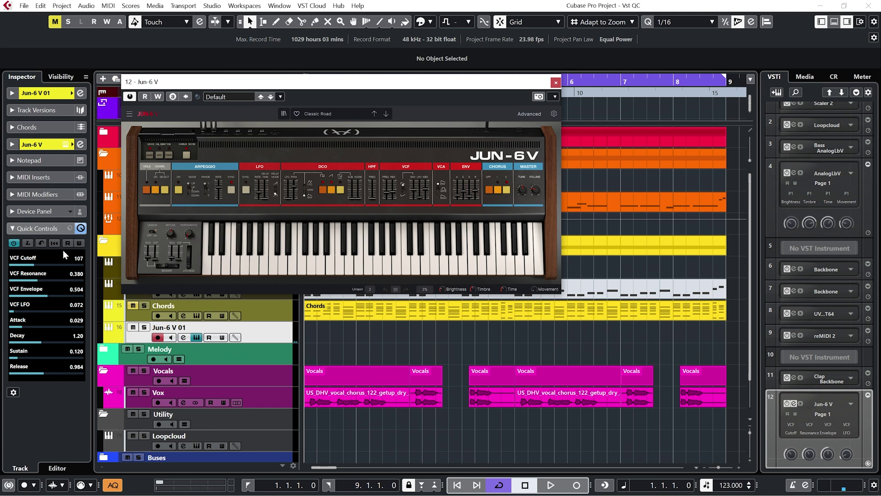
Load SSL Native X-EQ 2 into the first insert slot of the Jun-6 V 01 channel
click(81, 92)
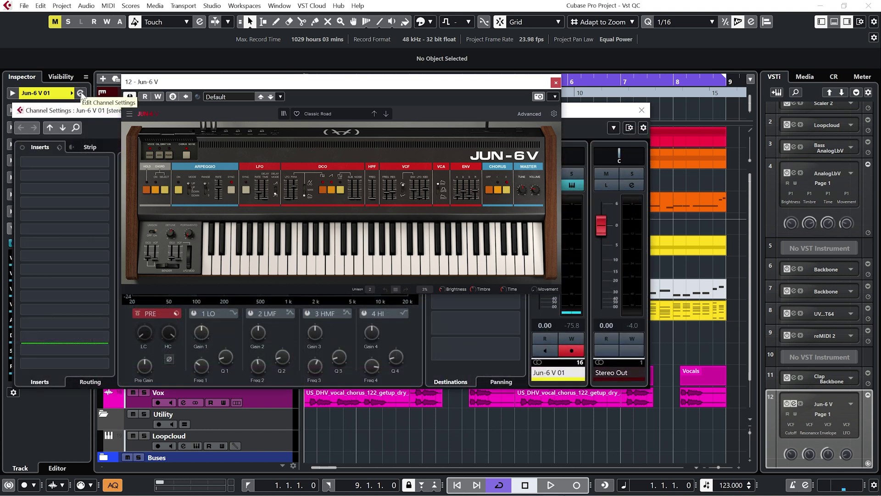
click(104, 163)
scroll(92, 330, down, 5)
click(92, 364)
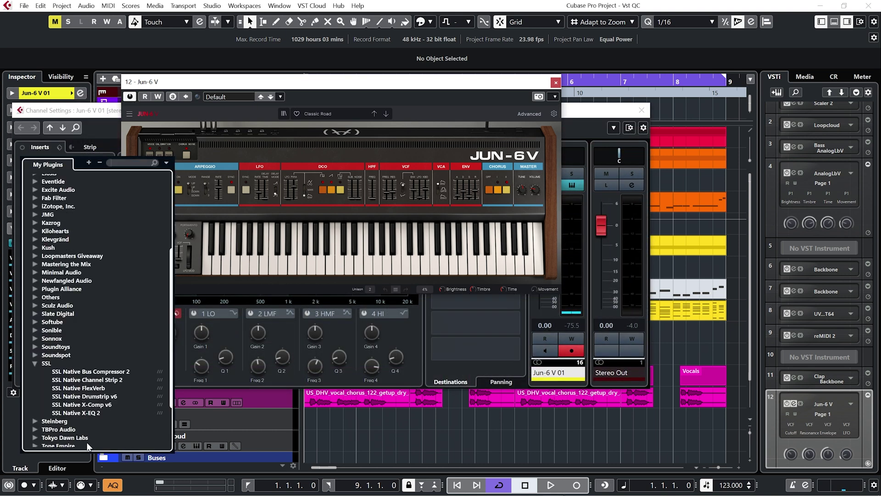
click(94, 412)
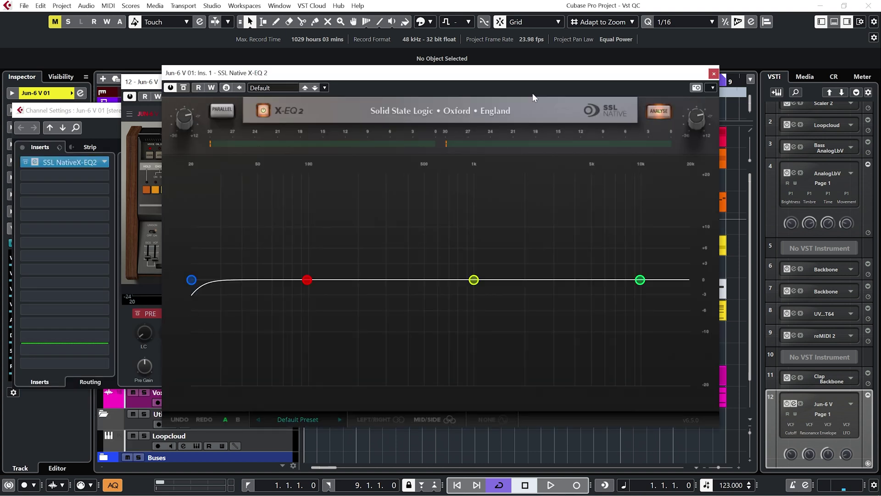
Close the plug-in and channel windows and assign the X EQ 3 Band preset to the track quick controls
click(714, 73)
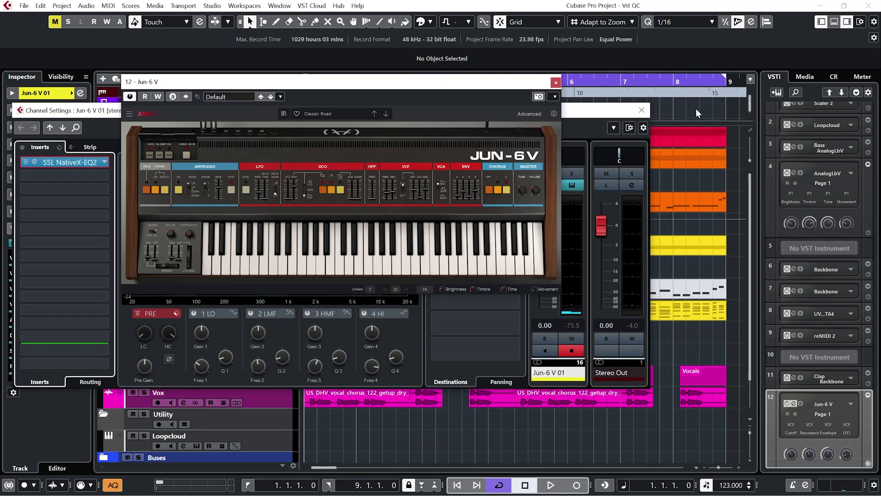
click(643, 112)
click(69, 228)
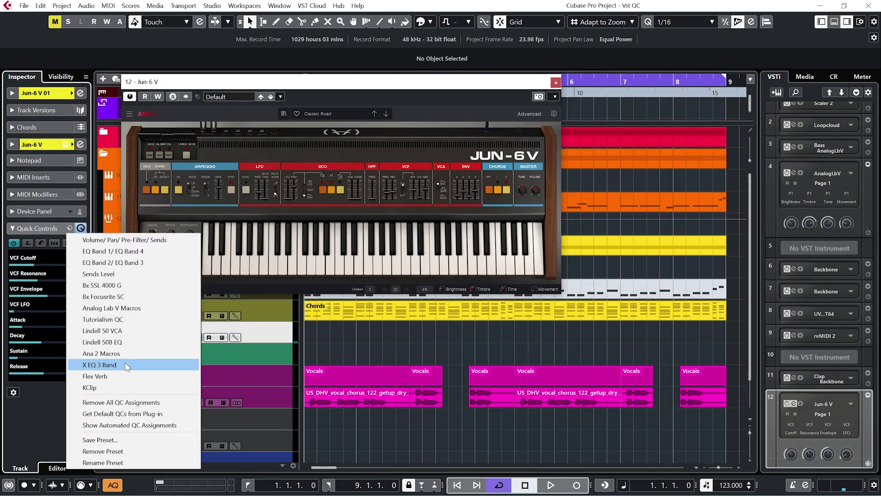
click(125, 362)
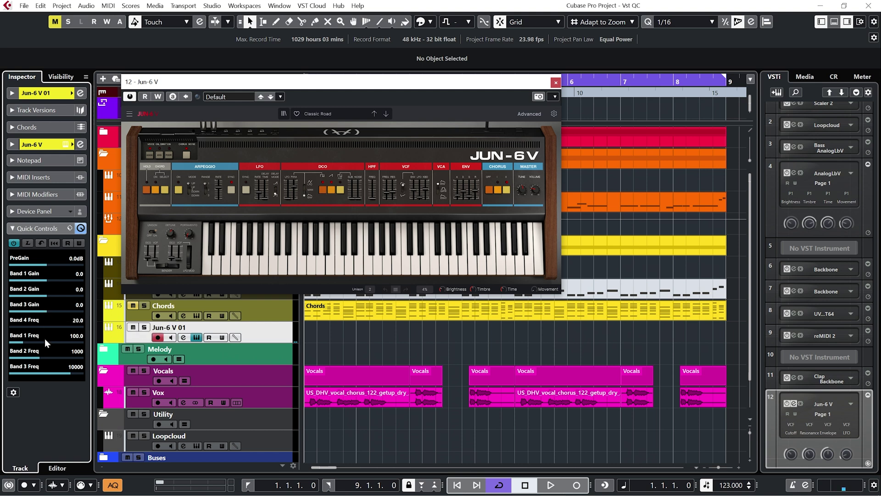
Open the Jun-6 V Remote Control Editor and move the plugin window down and left, out of the way
right_click(806, 406)
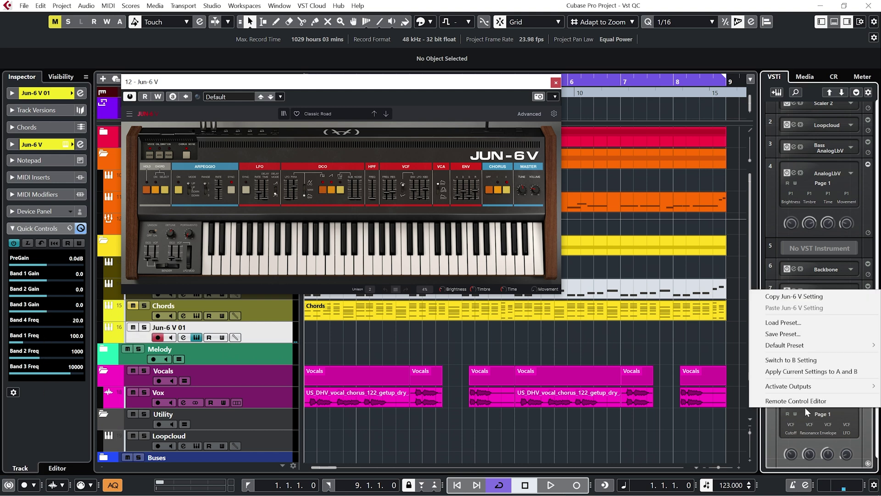
click(806, 398)
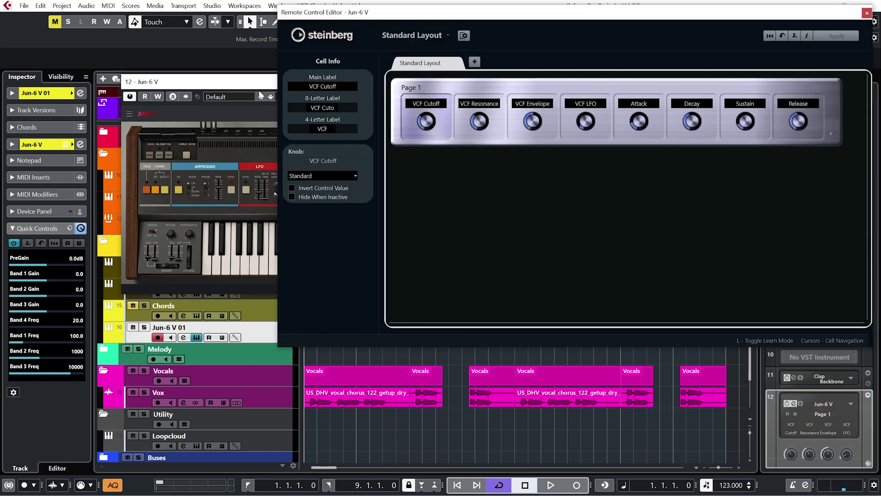
drag(259, 91, 176, 219)
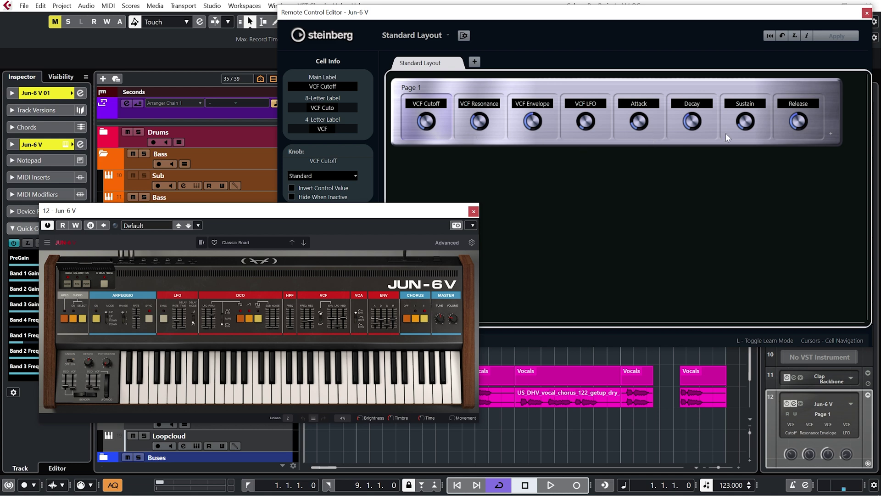
drag(379, 213, 351, 223)
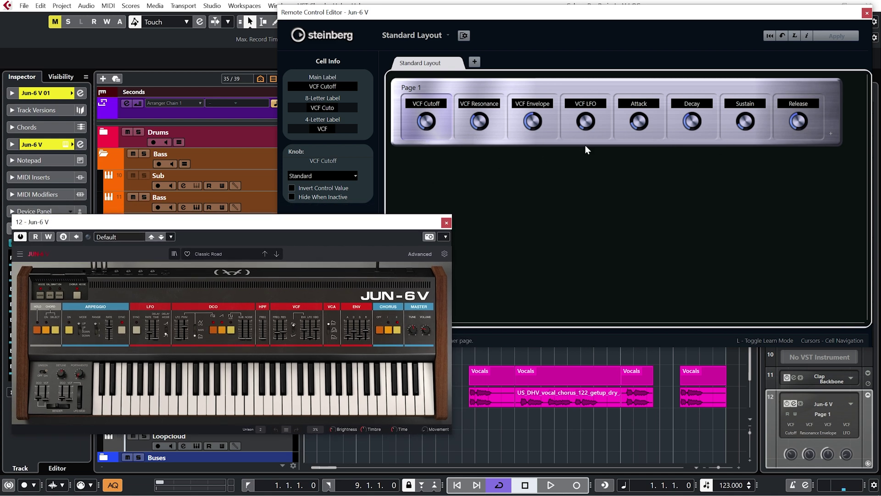
click(428, 113)
drag(248, 222, 239, 256)
click(437, 120)
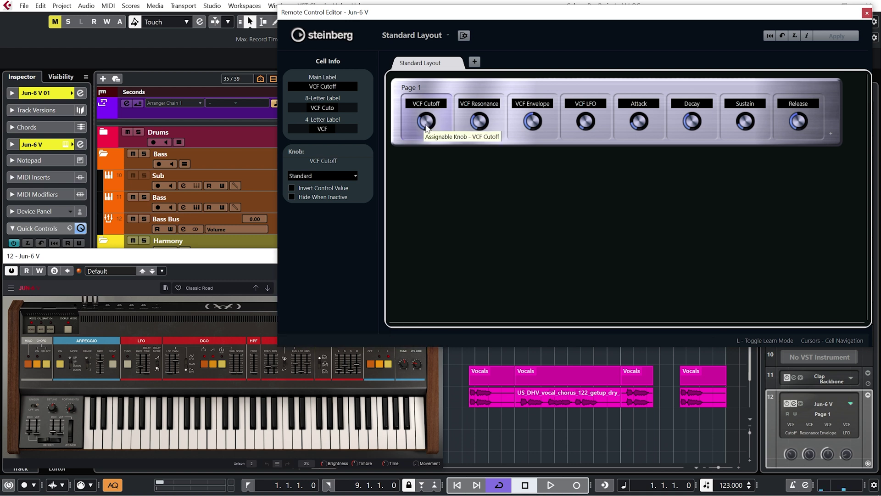
Check the VCF Resonance, VCF Envelope, VCF LFO, Attack, Decay, Sustain and Release assignments
click(483, 116)
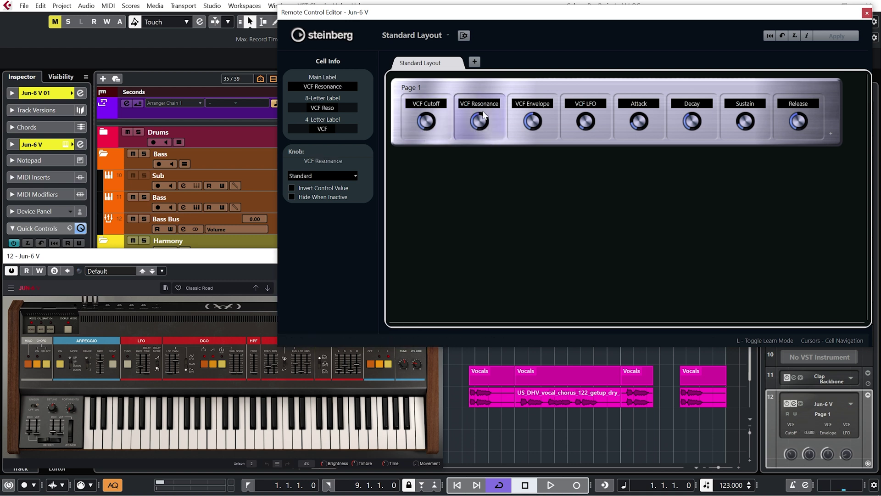
click(534, 121)
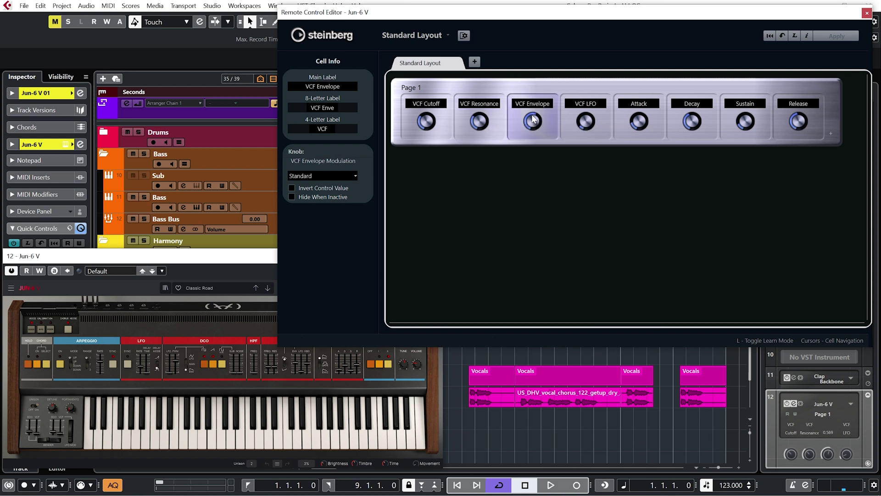
click(585, 116)
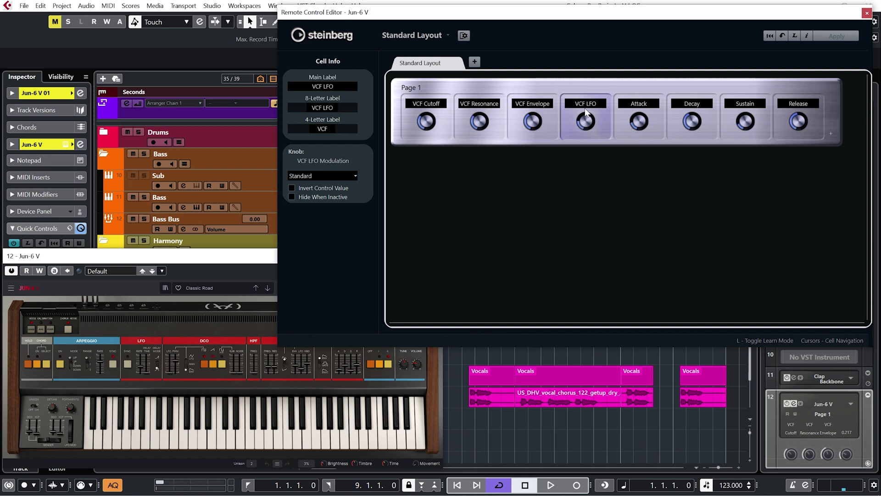
click(645, 110)
click(693, 120)
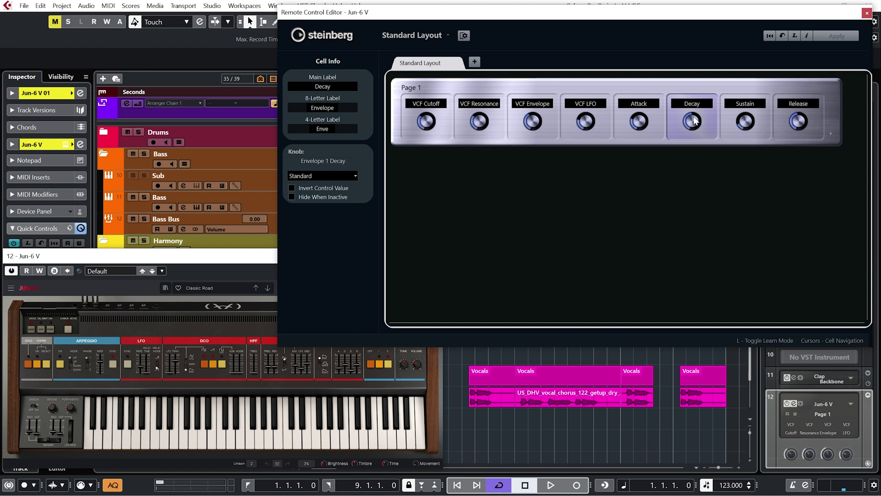
click(748, 120)
click(802, 117)
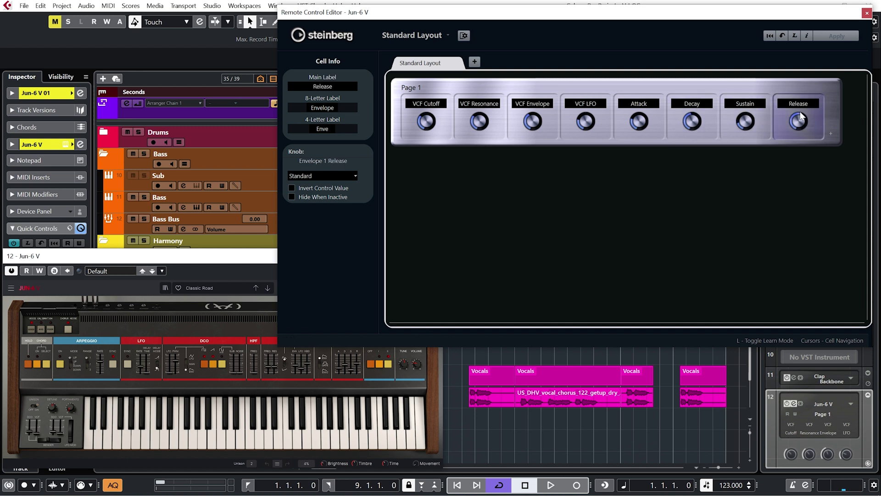